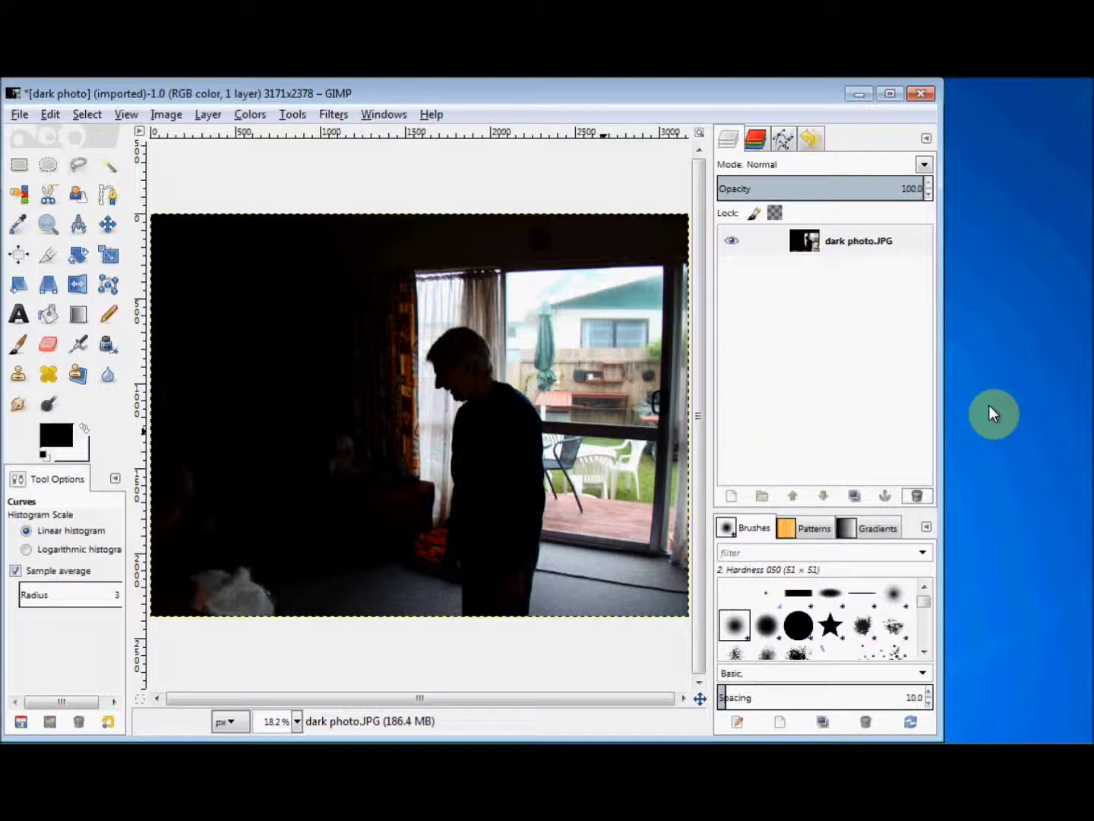
Duplicate the dark photo layer and select the new 'dark photo.JPG copy' layer above the original.
{"action": "left_click", "coordinate": [854, 497]}
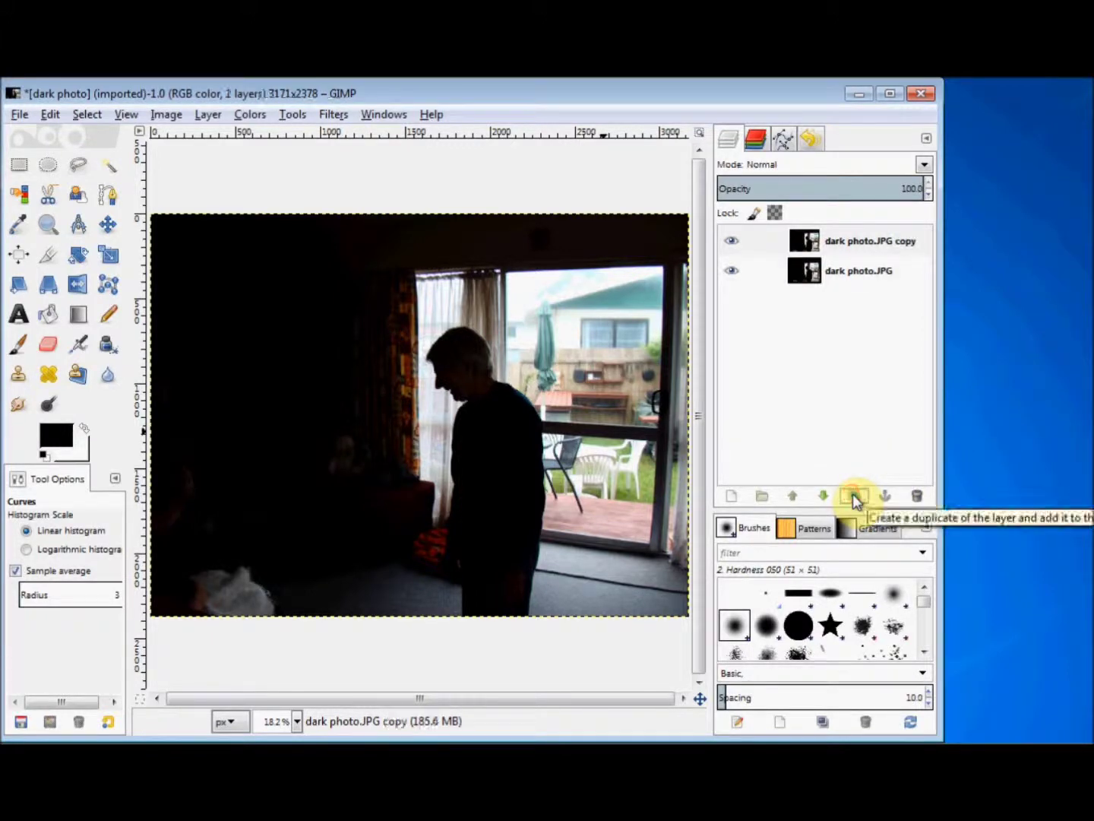
{"action": "left_click", "coordinate": [848, 250]}
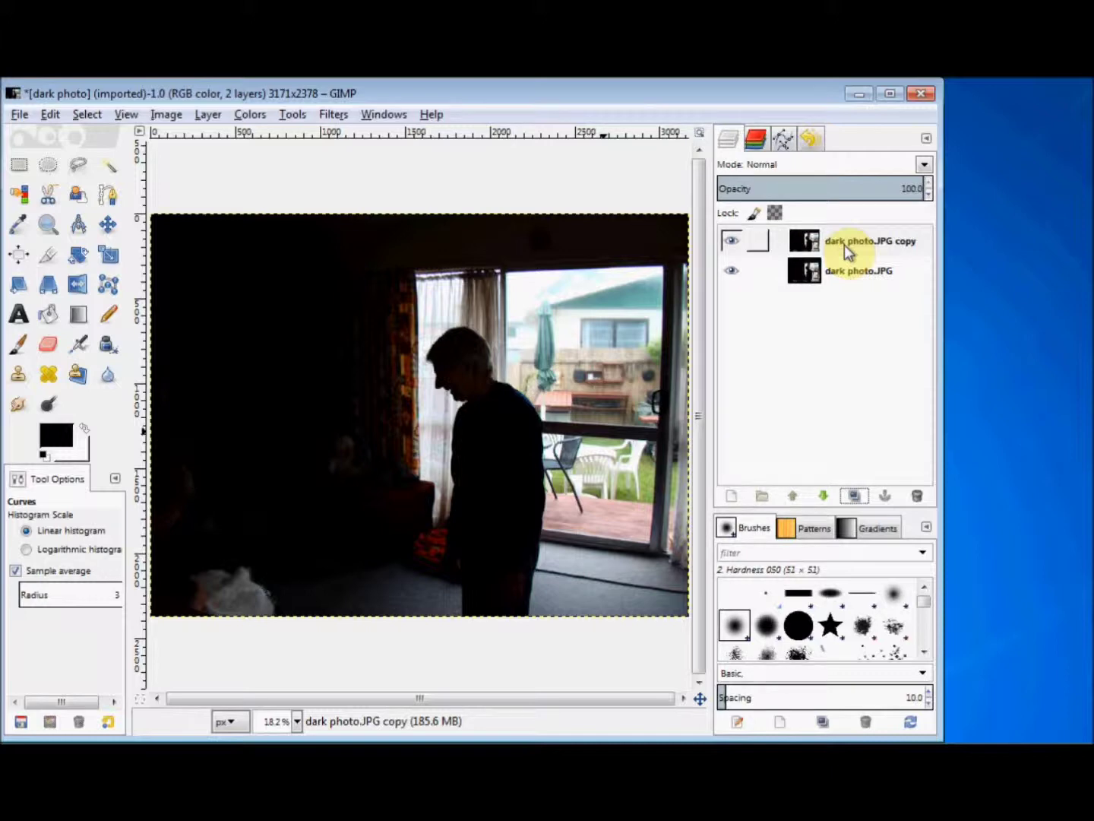
{"action": "left_click", "coordinate": [251, 116]}
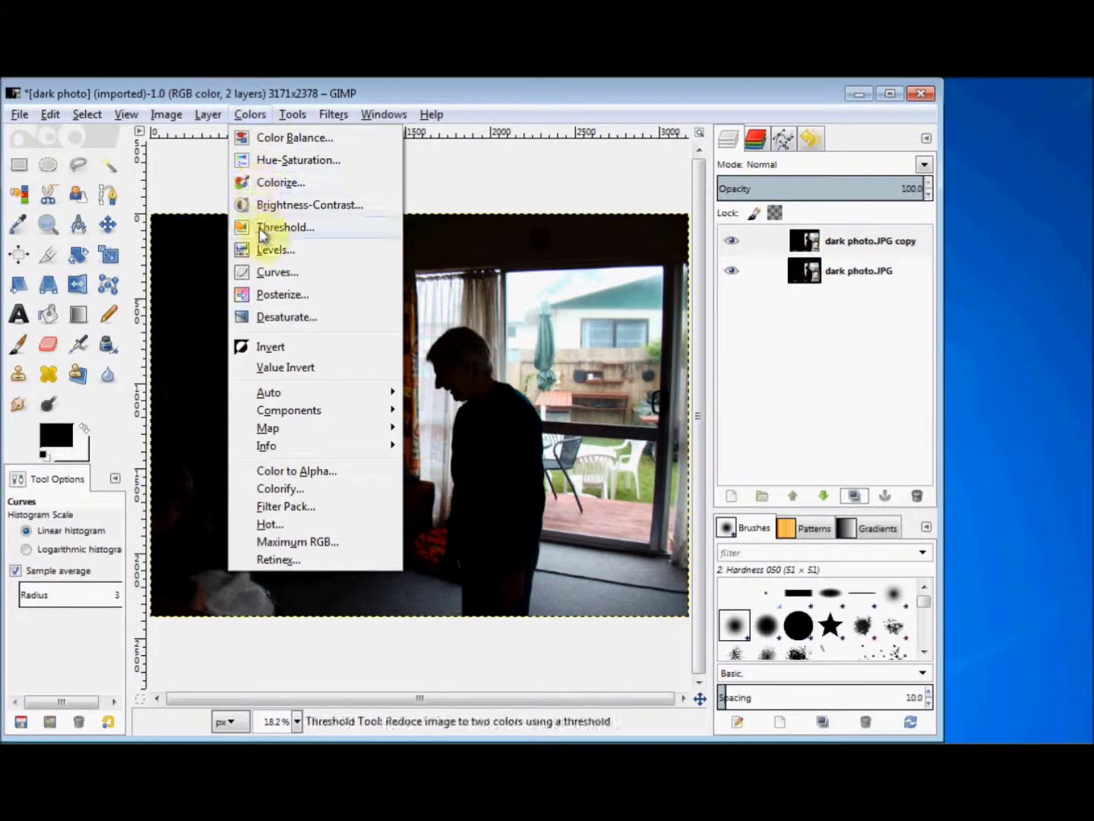
Open Colors > Curves for the copy layer and move the dialog to the right of the photo.
{"action": "left_click", "coordinate": [271, 272]}
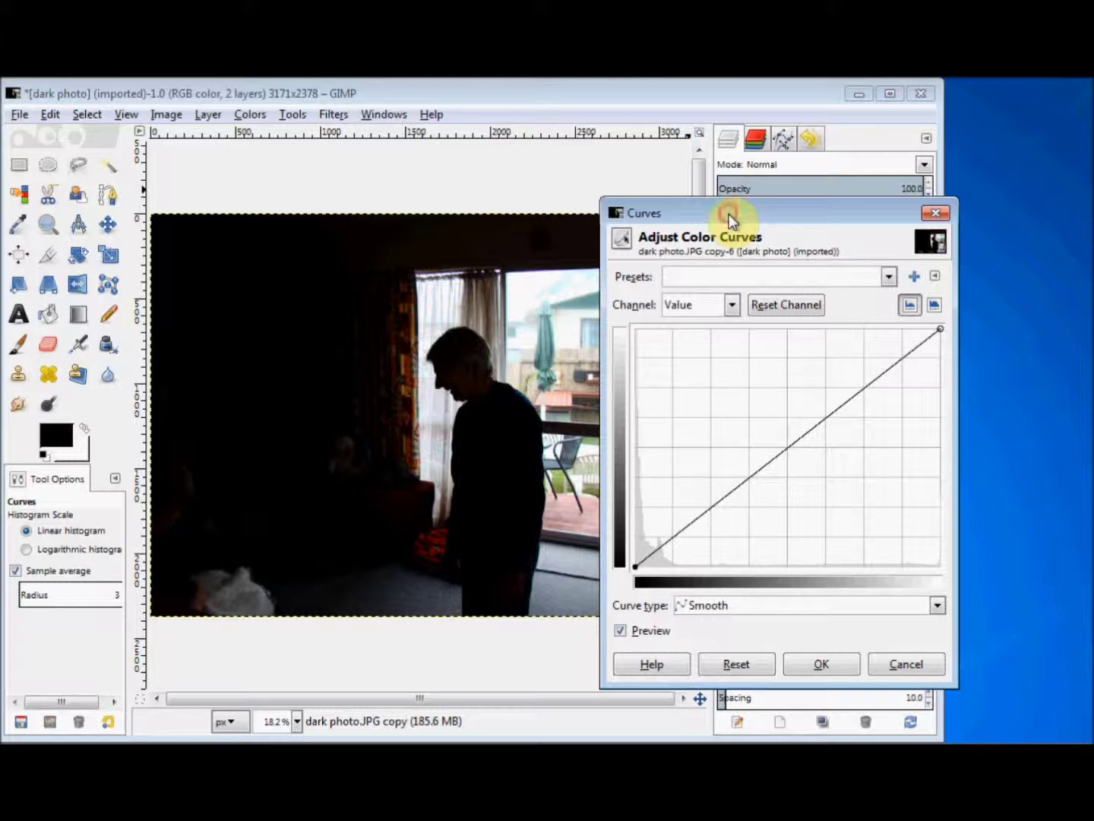
{"action": "left_click_drag", "start_coordinate": [728, 214], "coordinate": [824, 214]}
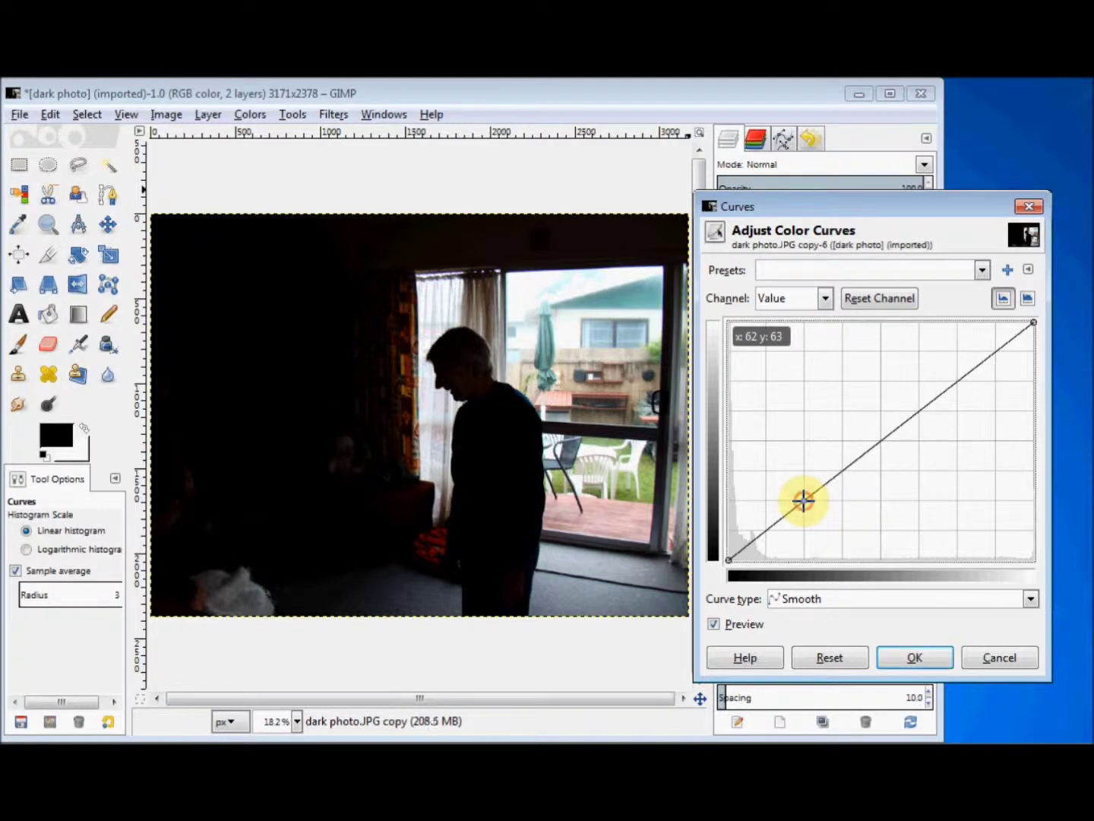
Lift the shadows on the Value curve, ease down the highlights and midtones, and apply the curve.
{"action": "left_click_drag", "start_coordinate": [804, 499], "coordinate": [757, 435]}
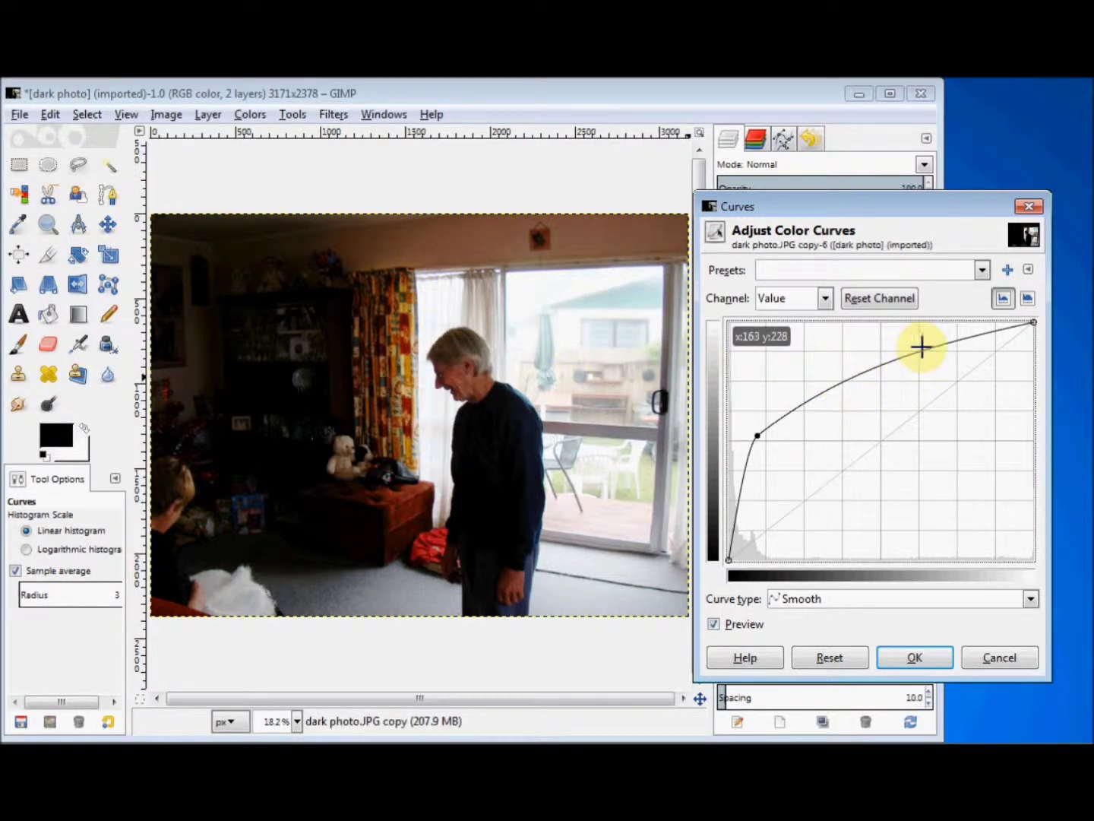
{"action": "left_click_drag", "start_coordinate": [926, 348], "coordinate": [943, 413]}
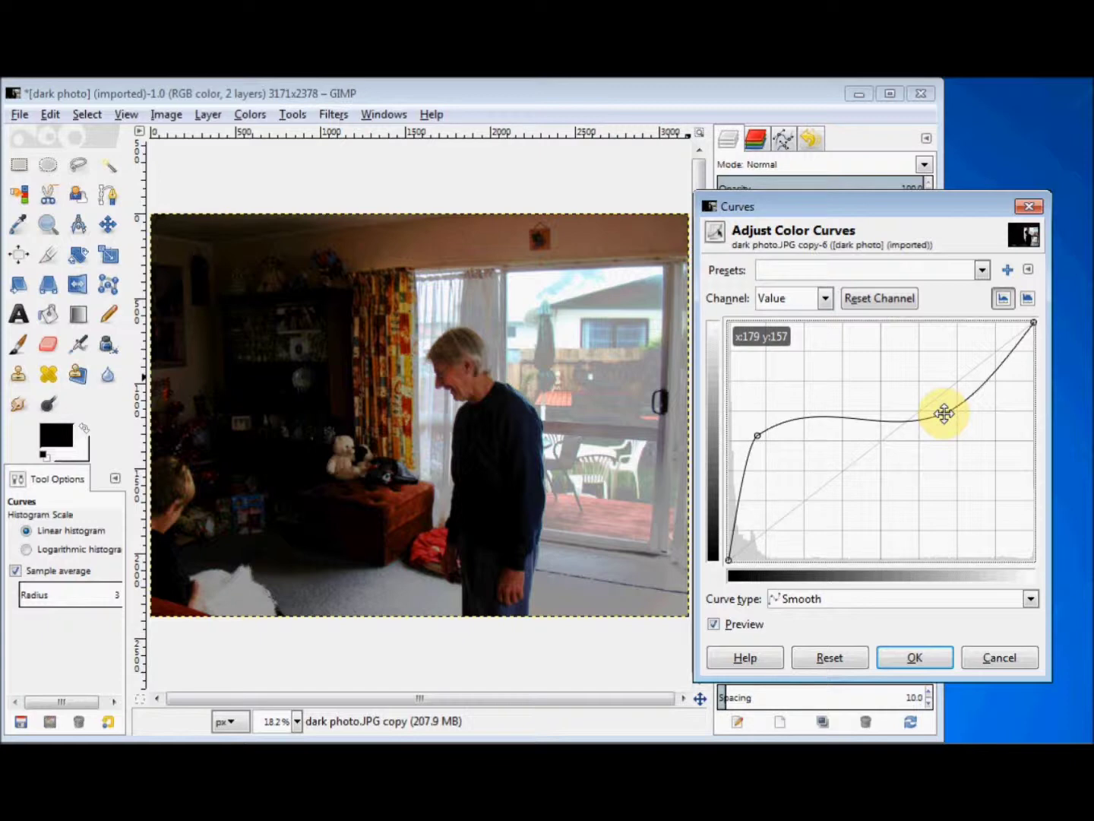
{"action": "mouse_move", "coordinate": [944, 414]}
{"action": "left_mouse_down"}
{"action": "mouse_move", "coordinate": [936, 396]}
{"action": "mouse_move", "coordinate": [949, 415]}
{"action": "left_mouse_up"}
{"action": "left_click", "coordinate": [861, 418]}
{"action": "left_click_drag", "start_coordinate": [861, 418], "coordinate": [863, 424]}
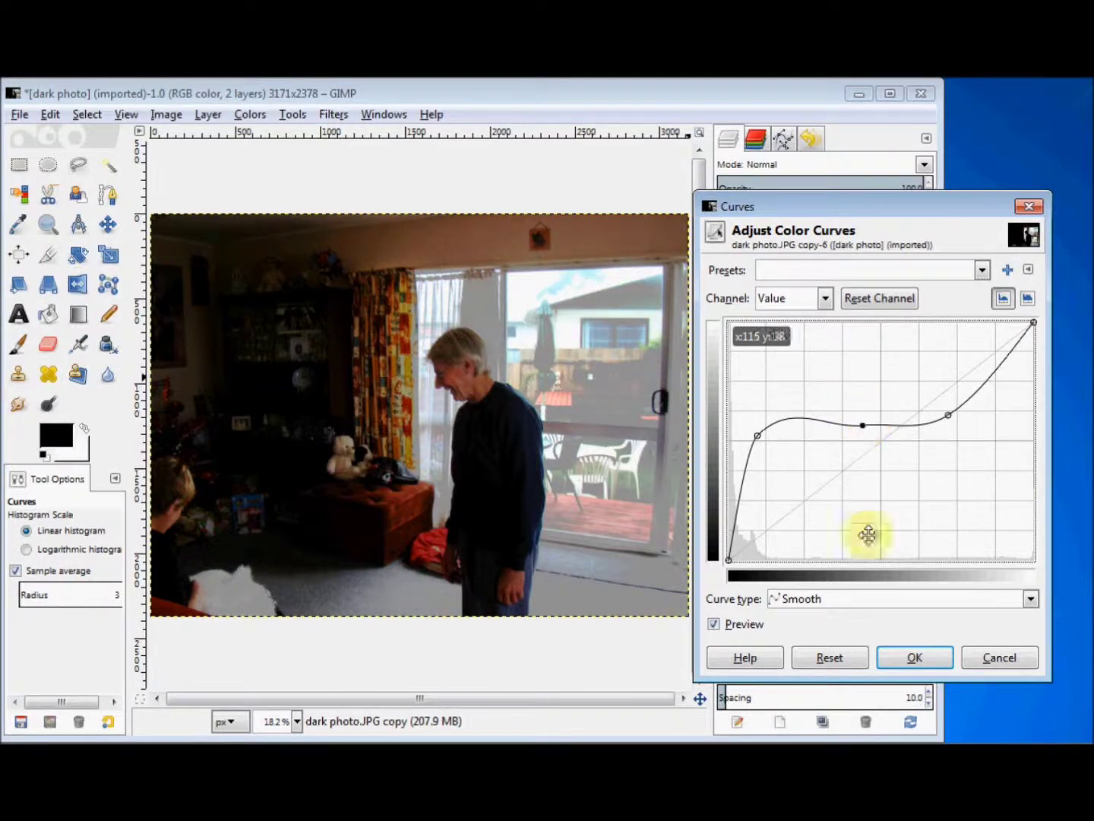
{"action": "left_click", "coordinate": [910, 659]}
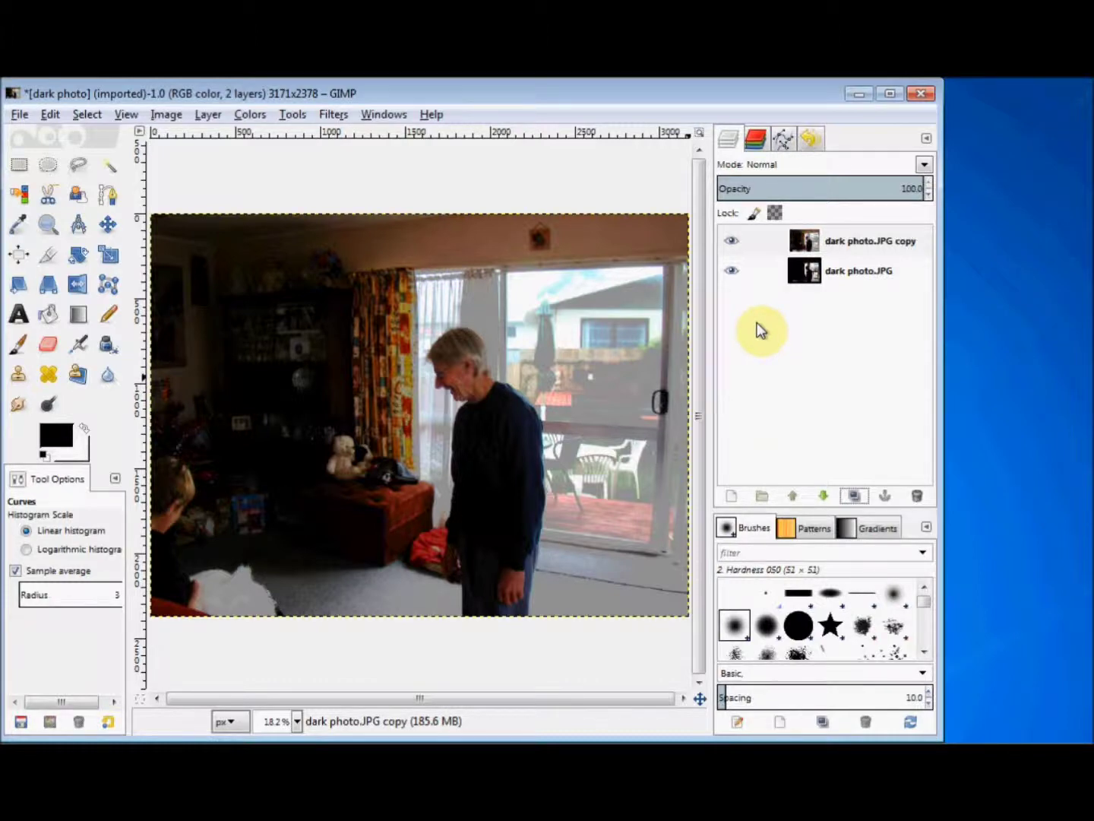
{"action": "left_click", "coordinate": [731, 241]}
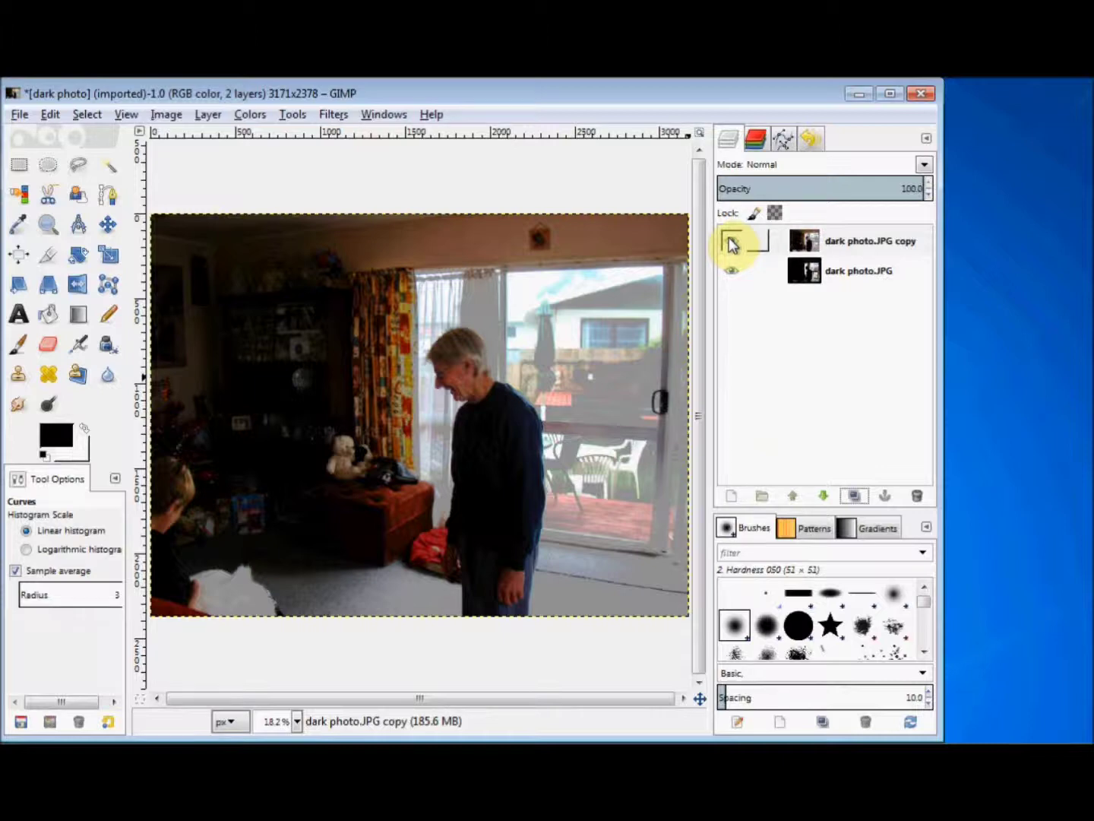
{"action": "left_click", "coordinate": [731, 241]}
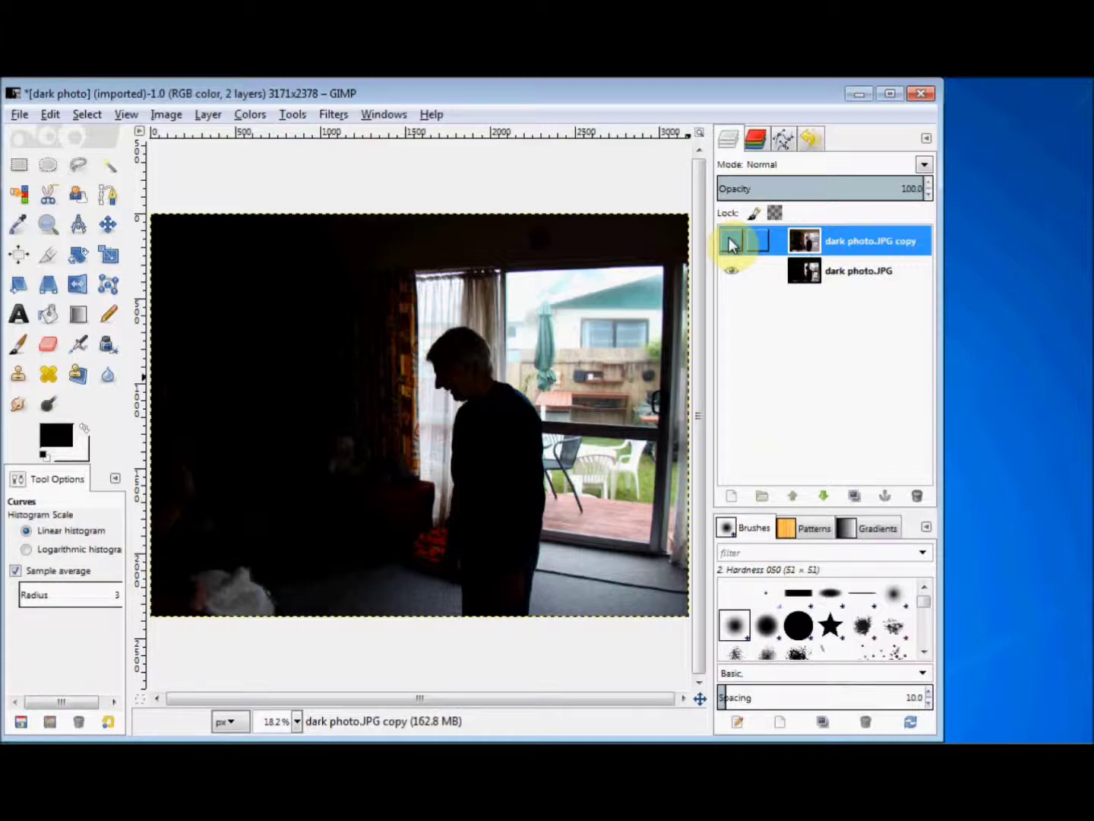
{"action": "left_click", "coordinate": [731, 242]}
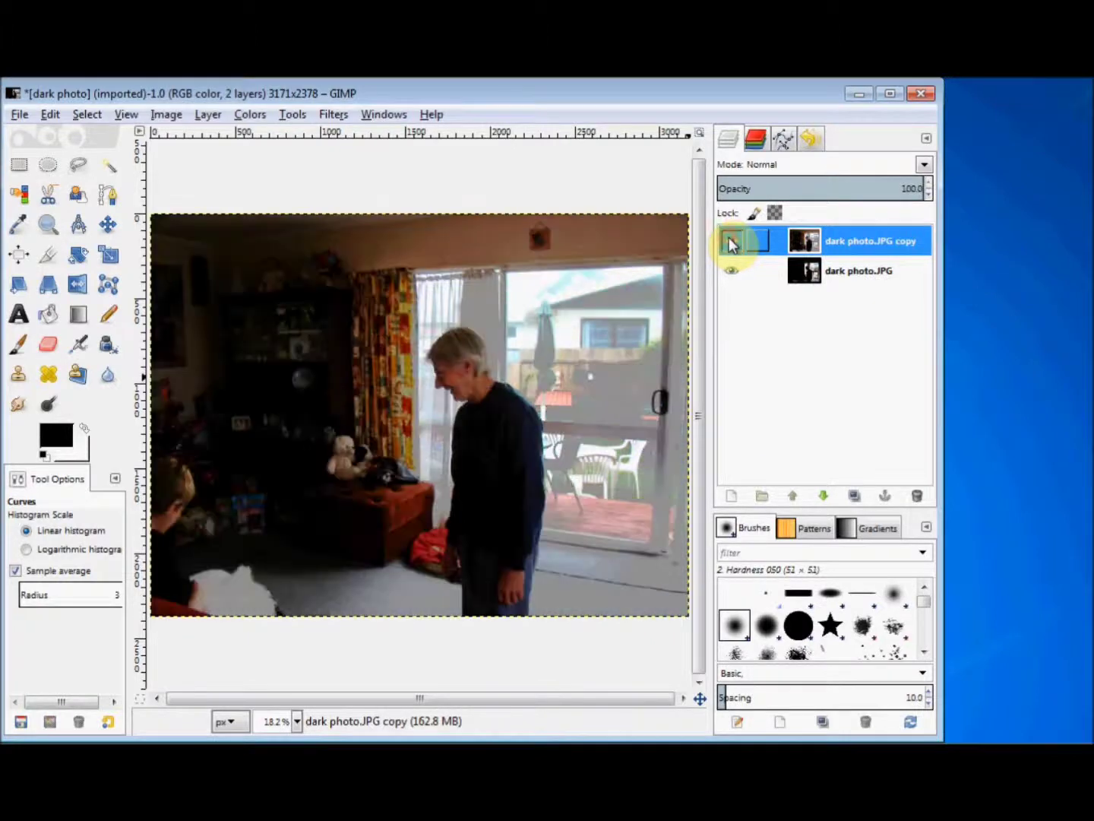
{"action": "left_click", "coordinate": [730, 242]}
{"action": "left_click", "coordinate": [731, 243]}
Discard changes to the dark photo and open 'light photo.JPG', the dog in the stream.
{"action": "left_click", "coordinate": [919, 95]}
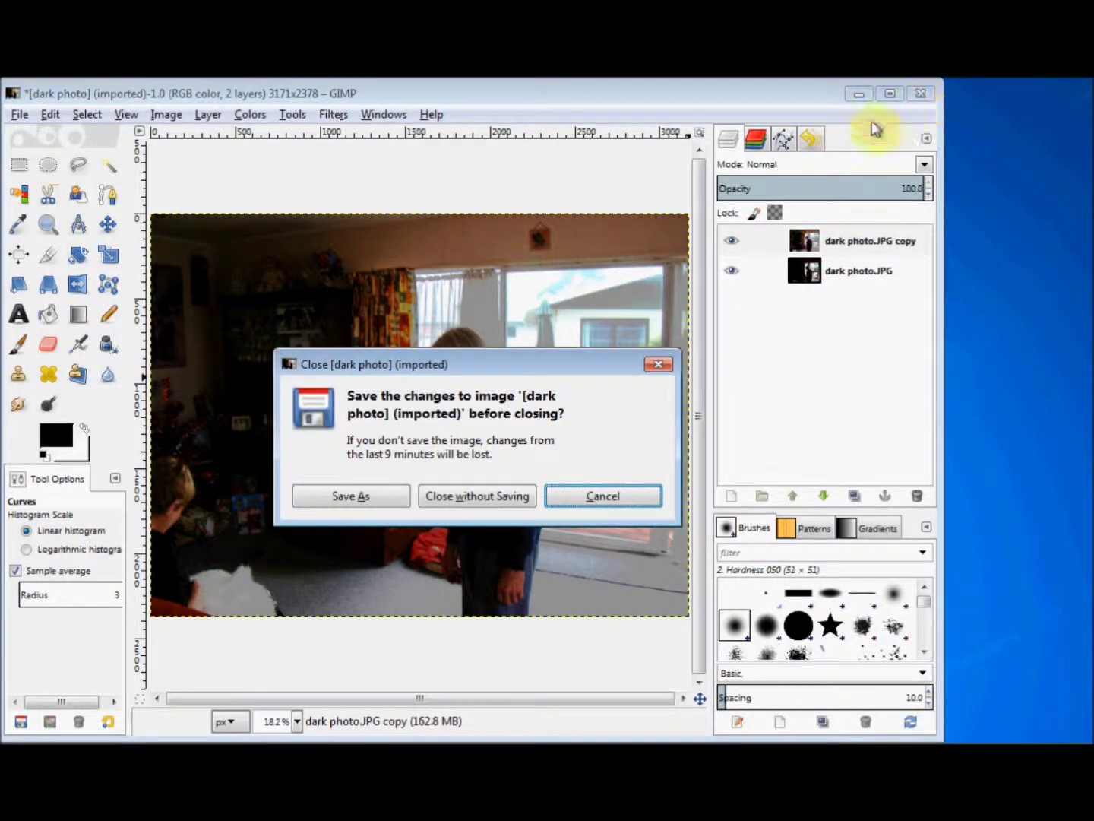
{"action": "left_click", "coordinate": [503, 506]}
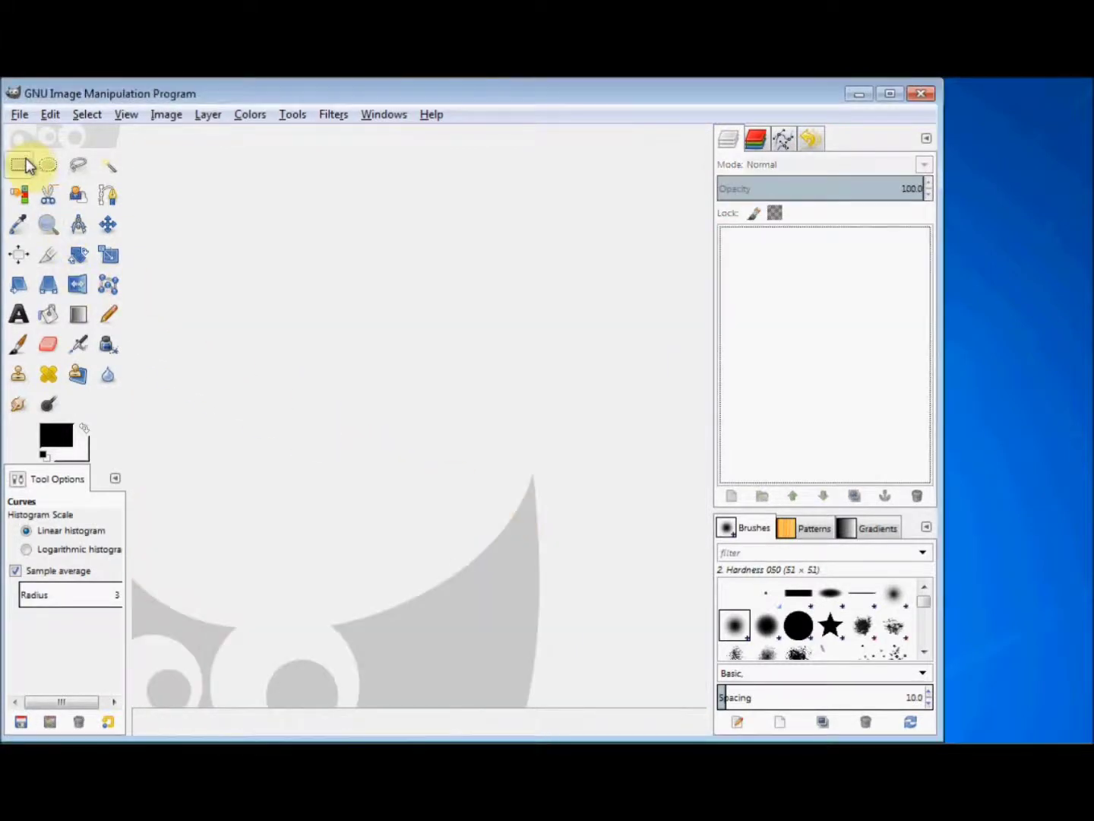
{"action": "left_click", "coordinate": [19, 114]}
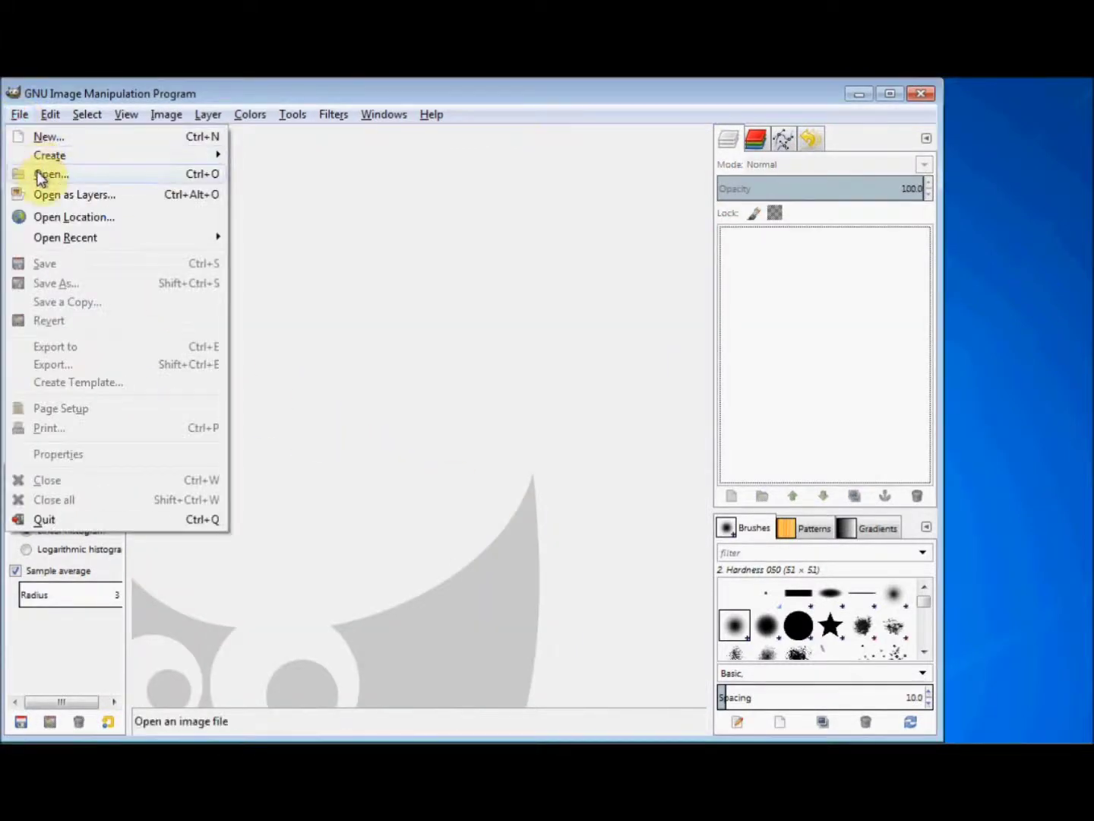
{"action": "left_click", "coordinate": [38, 171]}
{"action": "double_click", "coordinate": [265, 240]}
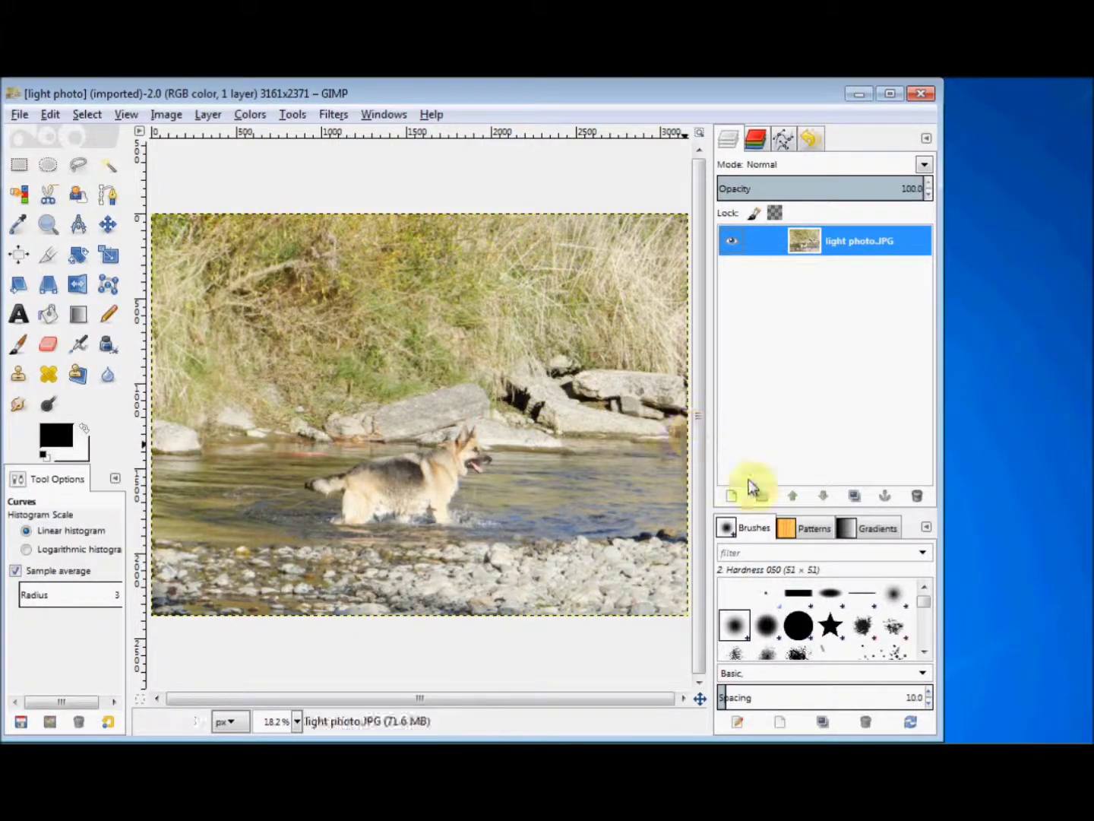
Create a 'light photo.JPG copy' layer and open the Curves dialog for it.
{"action": "left_click", "coordinate": [854, 496]}
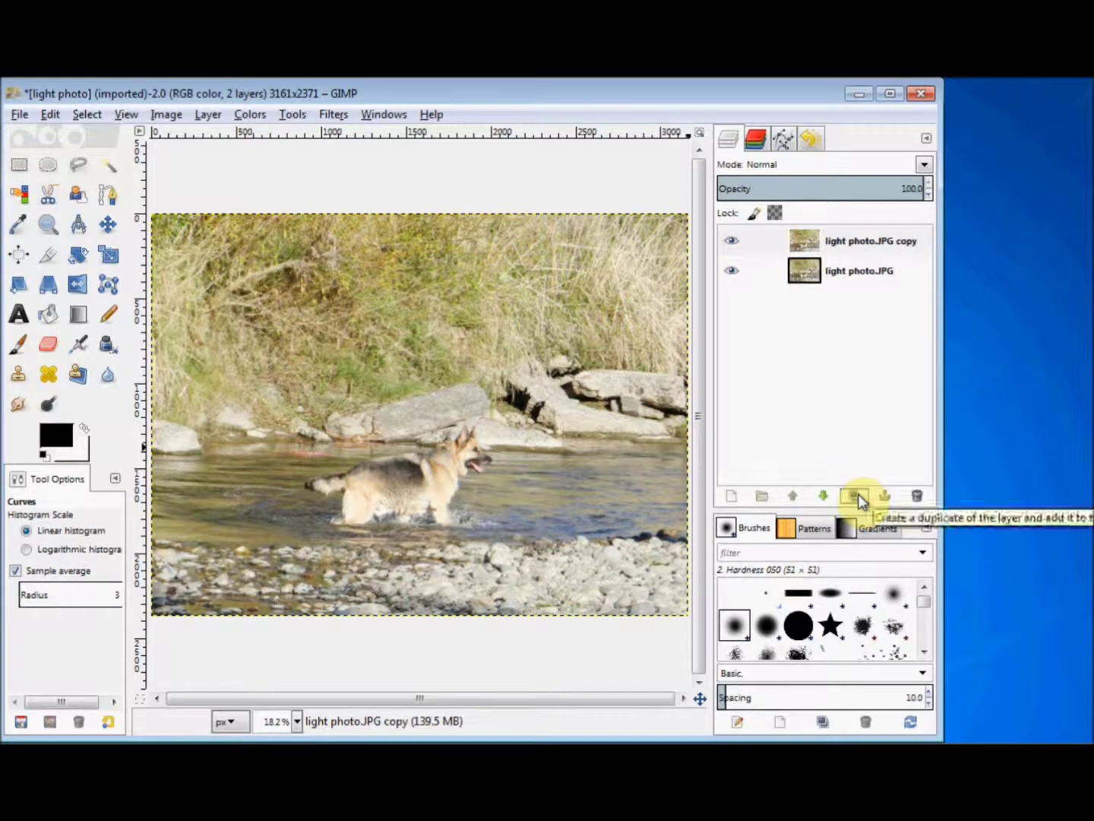
{"action": "left_click", "coordinate": [247, 114]}
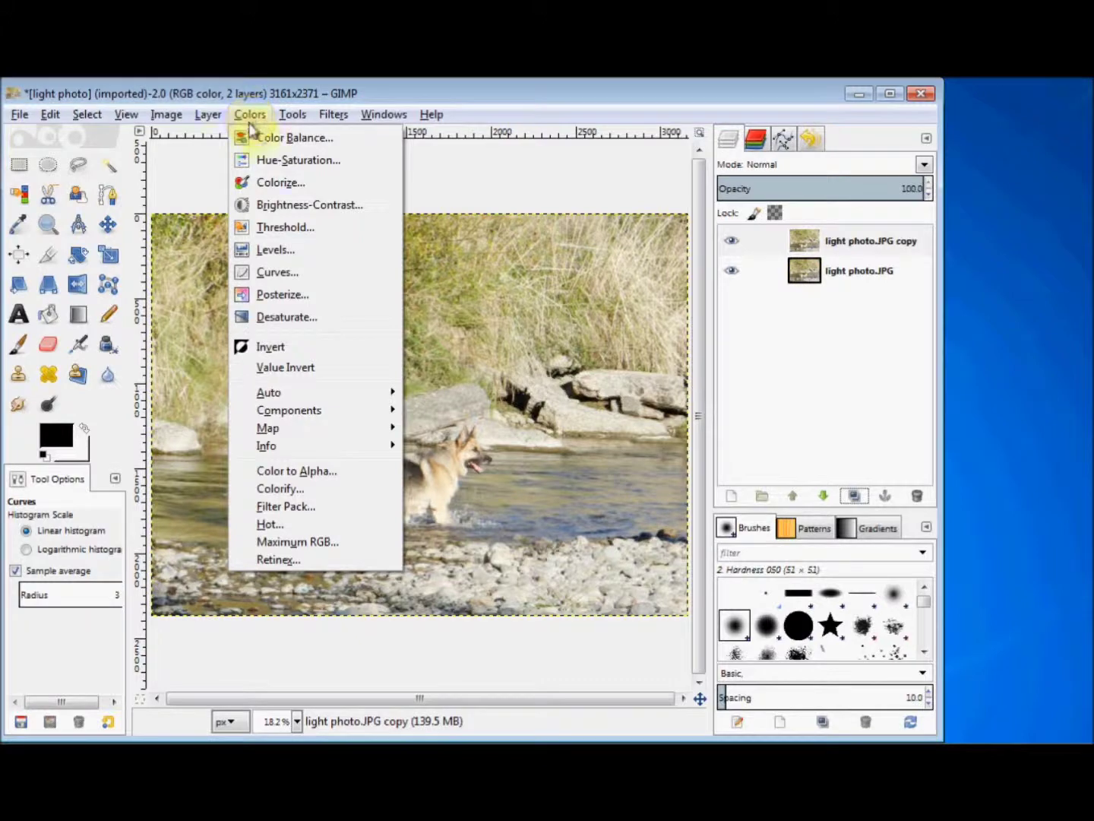
{"action": "left_click", "coordinate": [271, 275]}
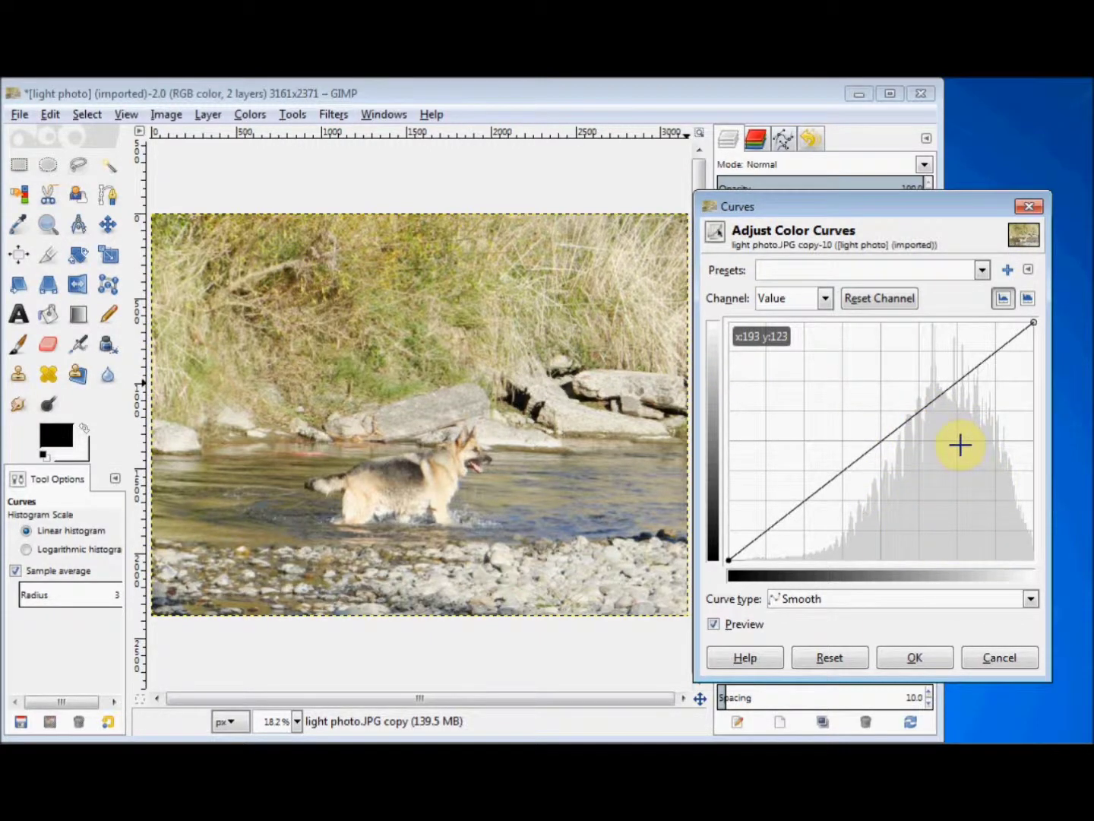
Pull the upper part of the curve down into a downward bow and apply it.
{"action": "left_click", "coordinate": [942, 393]}
{"action": "left_click_drag", "start_coordinate": [941, 393], "coordinate": [962, 448]}
{"action": "left_click", "coordinate": [913, 657]}
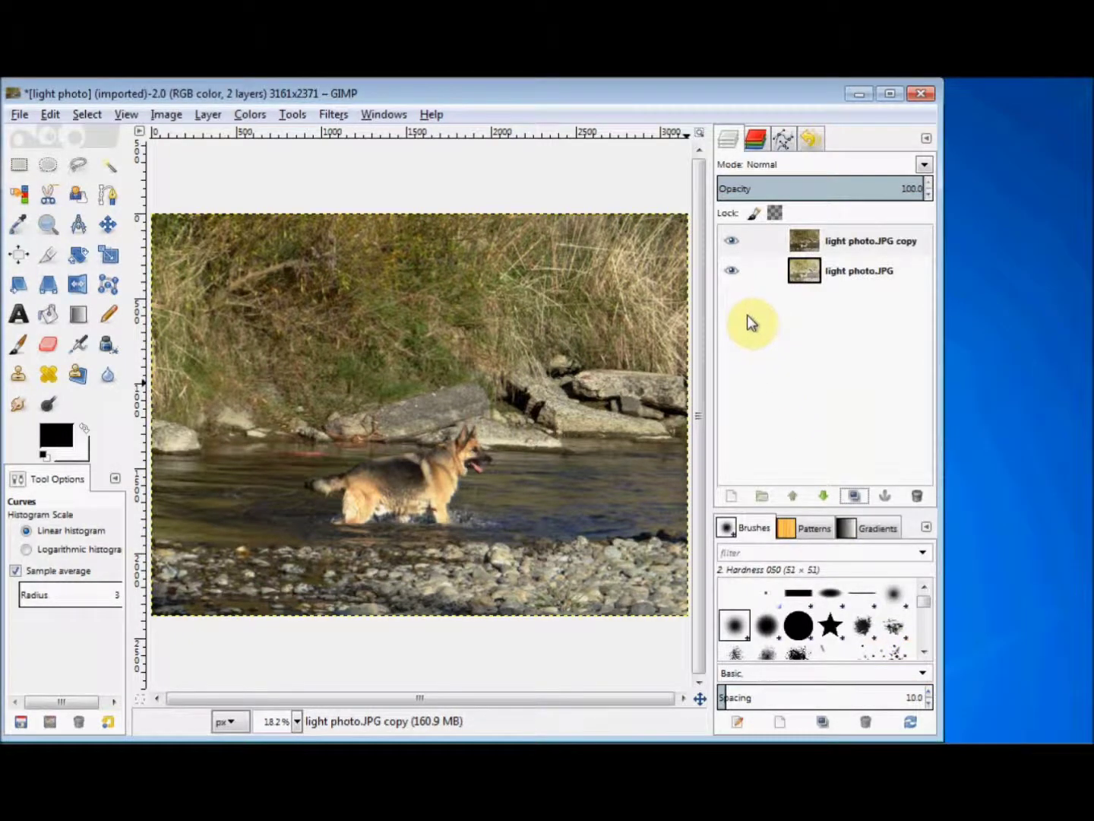
{"action": "left_click", "coordinate": [730, 242]}
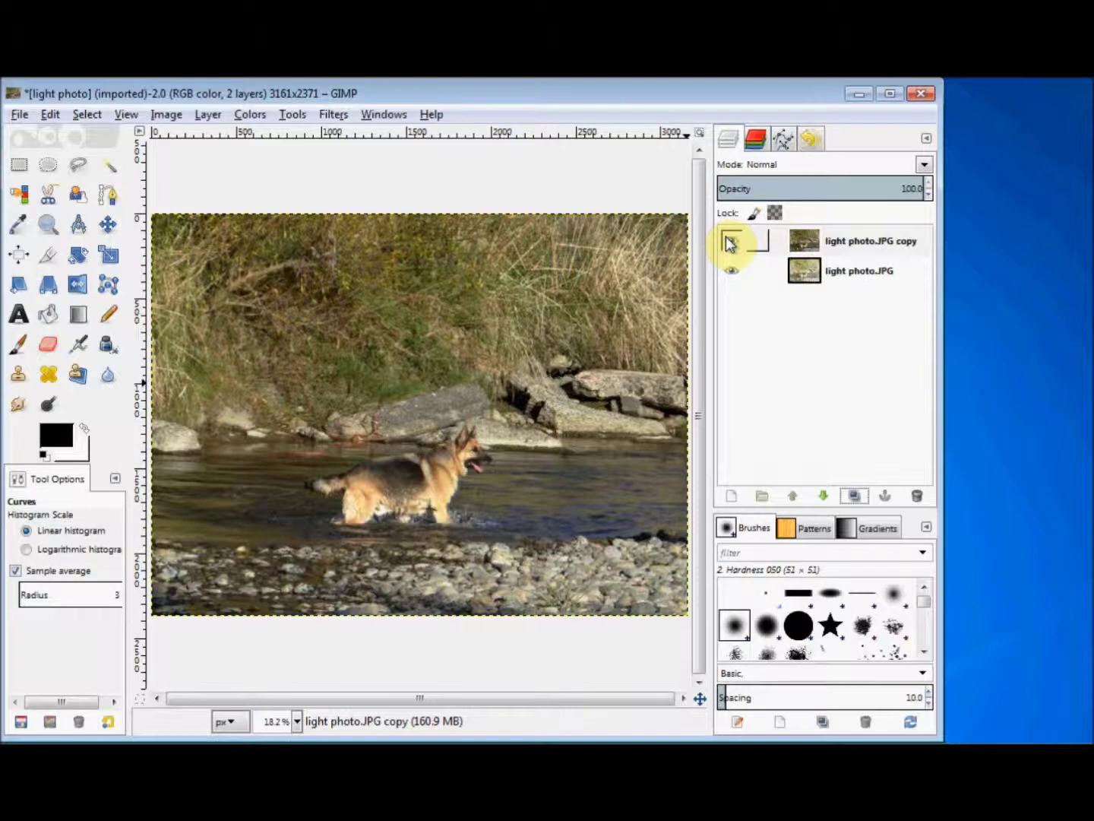
{"action": "left_click", "coordinate": [731, 241]}
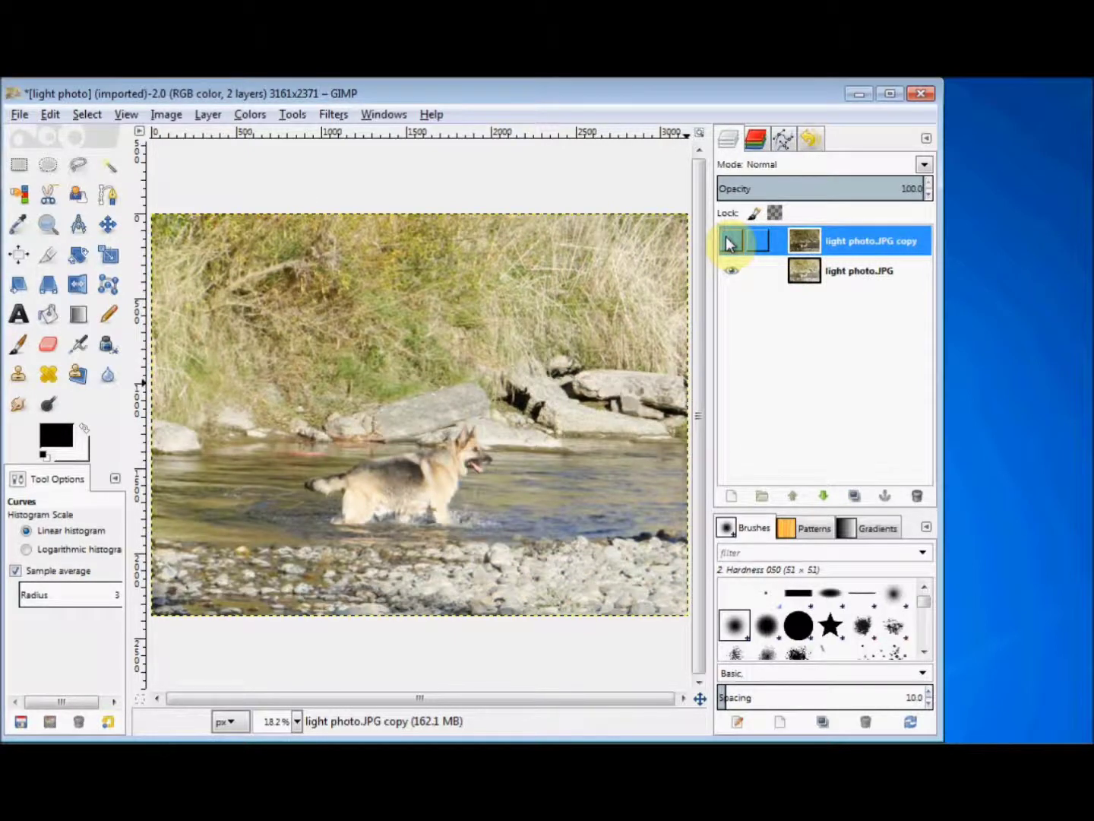
{"action": "left_click", "coordinate": [731, 242]}
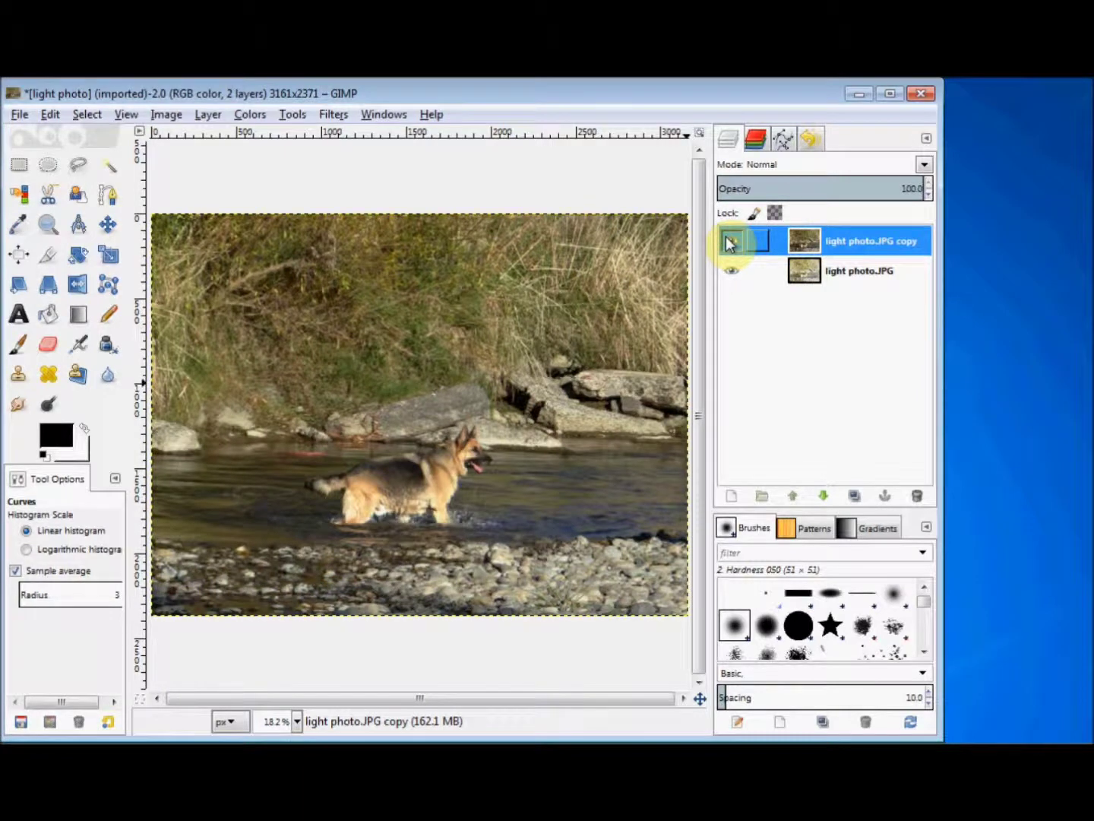